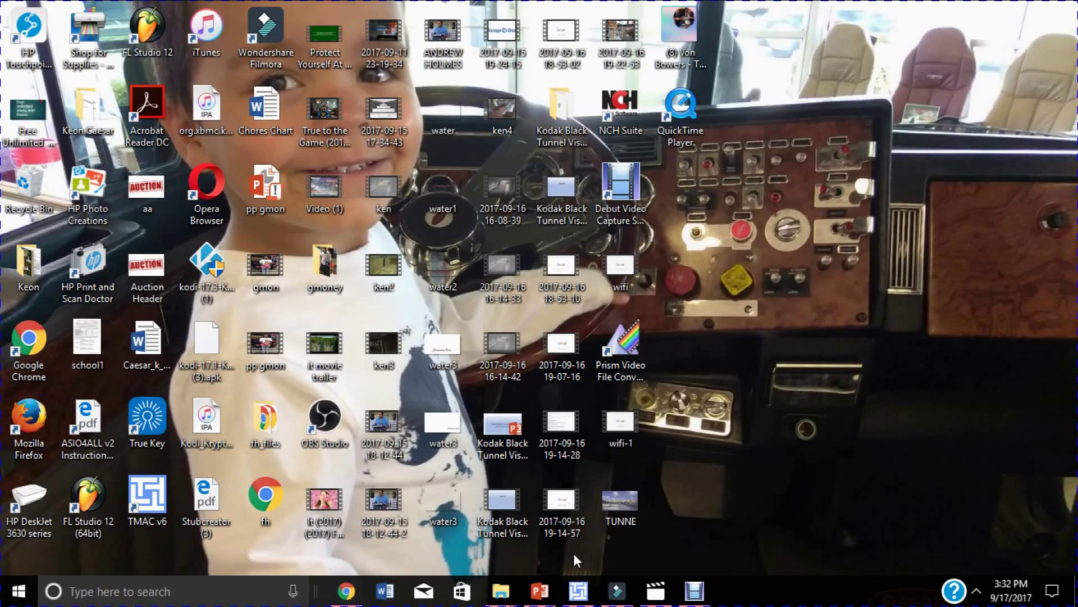
- Bring the Chrome window with the YouTube Creator Studio dashboard to the front
click(346, 591)
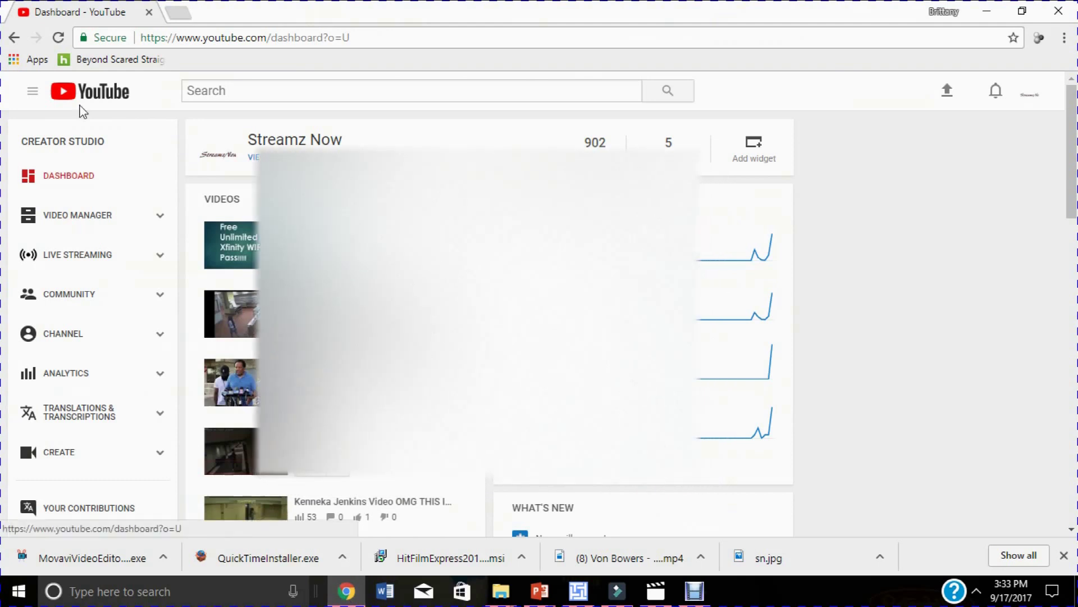
- In a new tab, go to Google and search for DITV
click(178, 14)
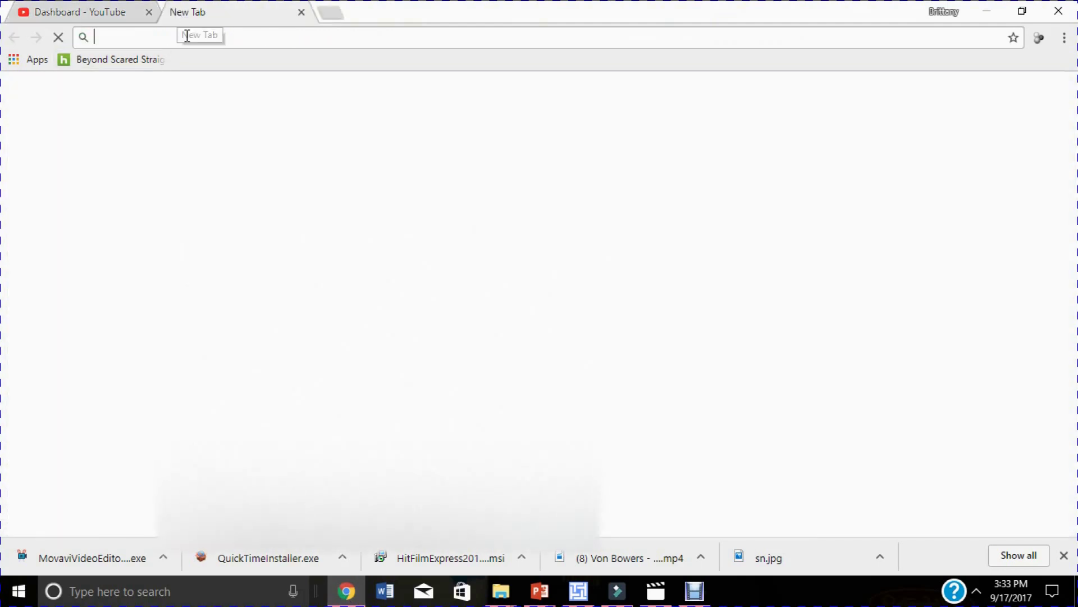
text(GO)
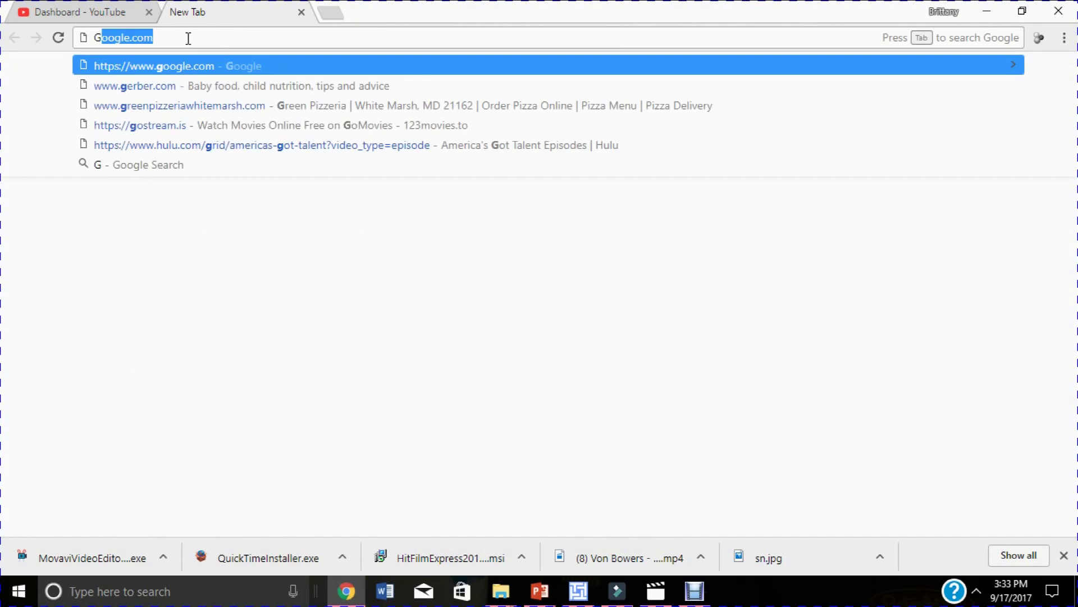
text(O)
key(Return)
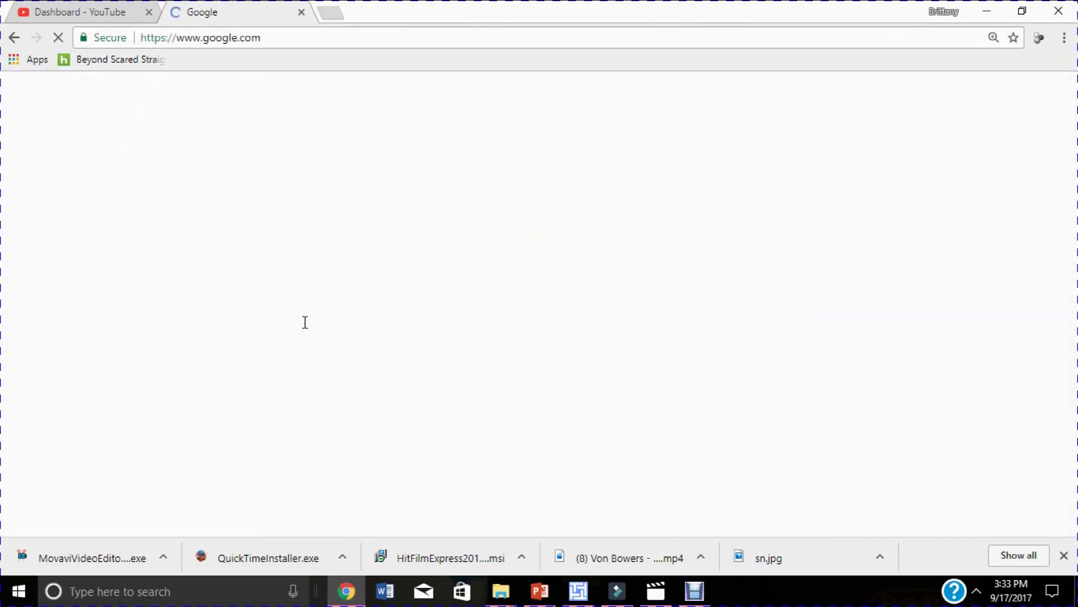
text(DITV)
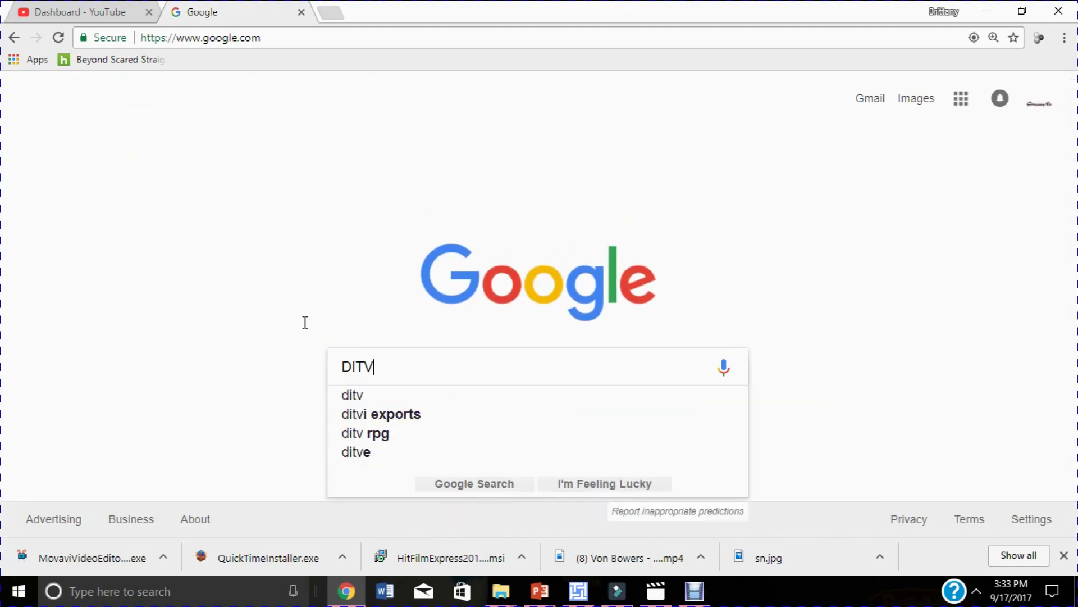
key(Return)
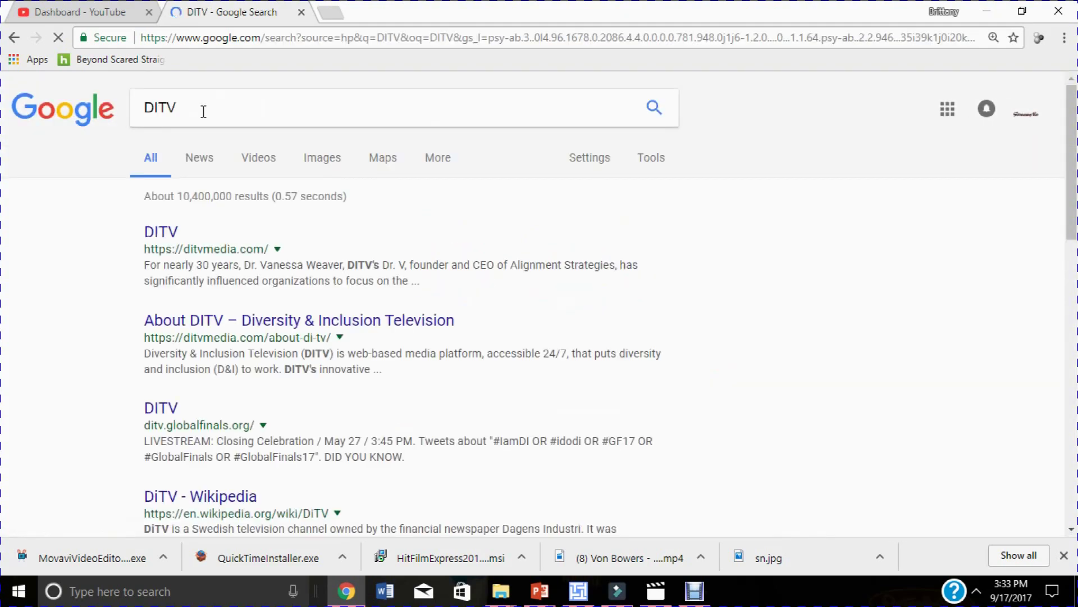
- Replace the query with KODI TV and open the official kodi.tv result
click(204, 112)
text(KO)
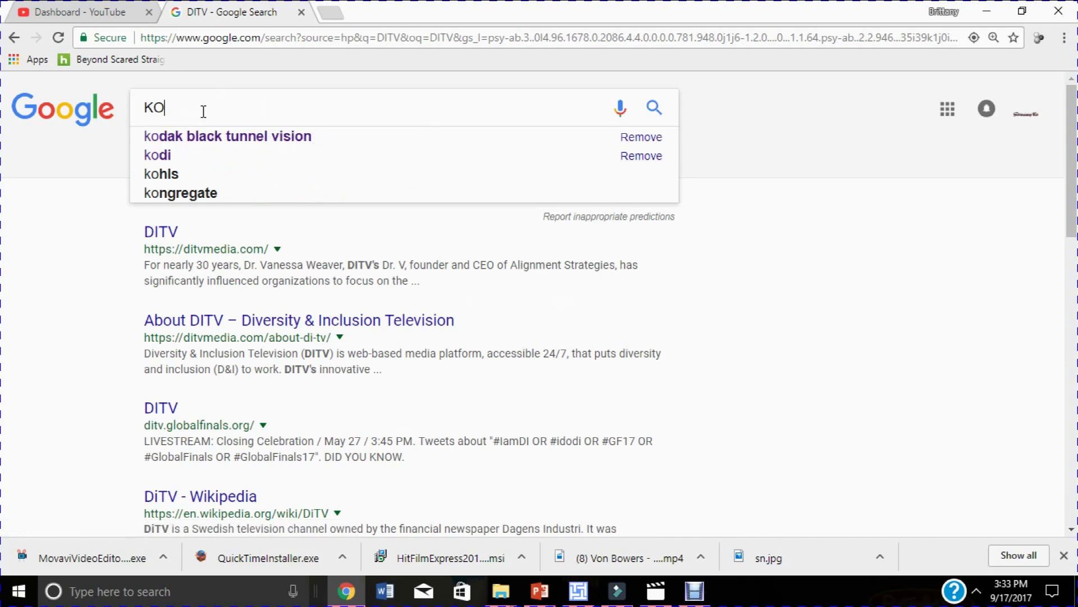
text(DI T)
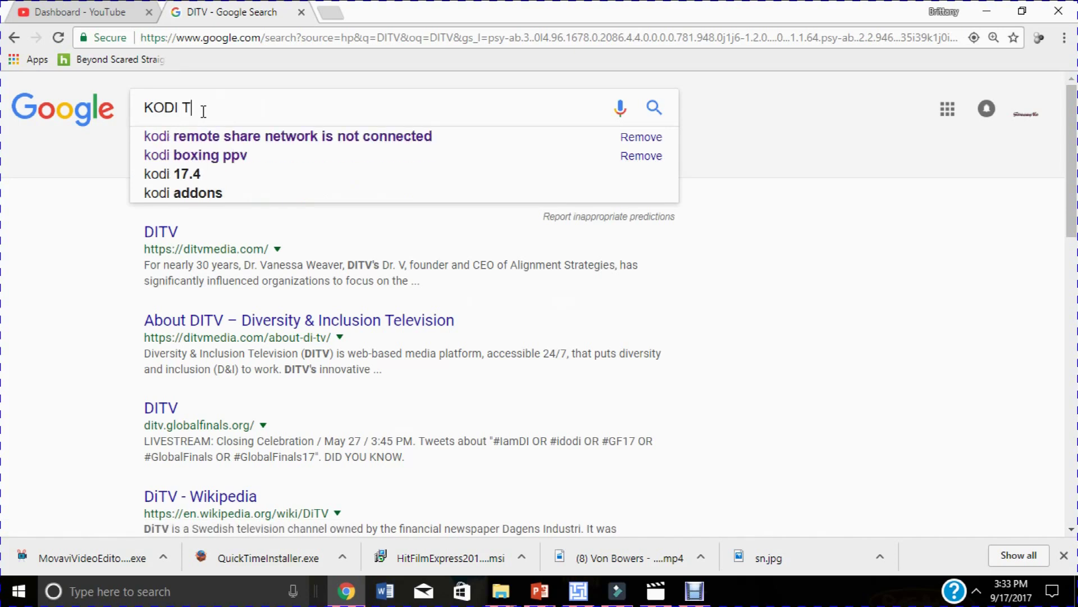
text(V)
key(Return)
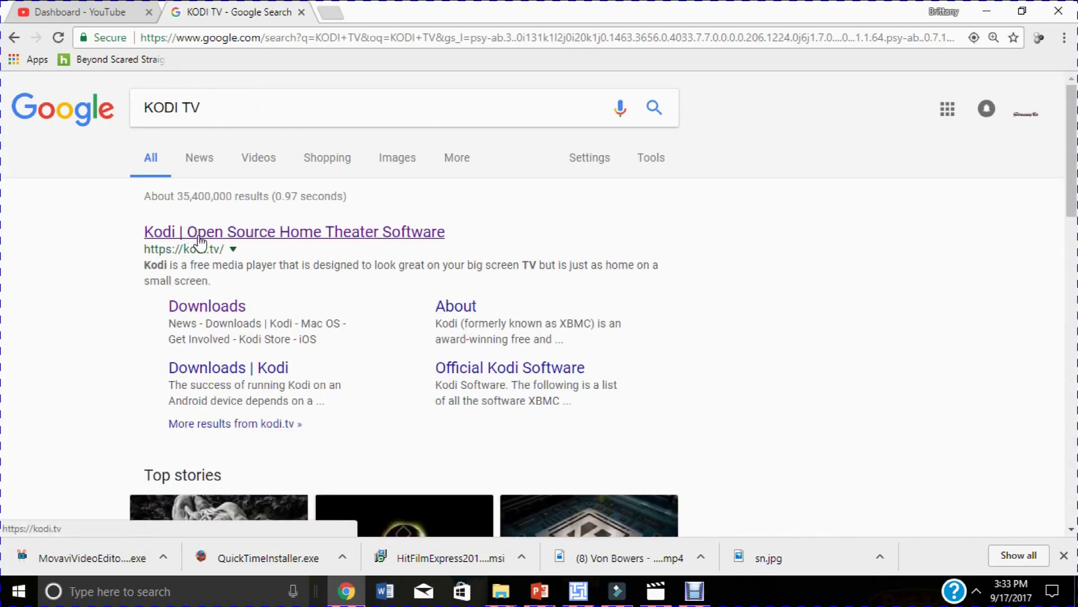
click(205, 236)
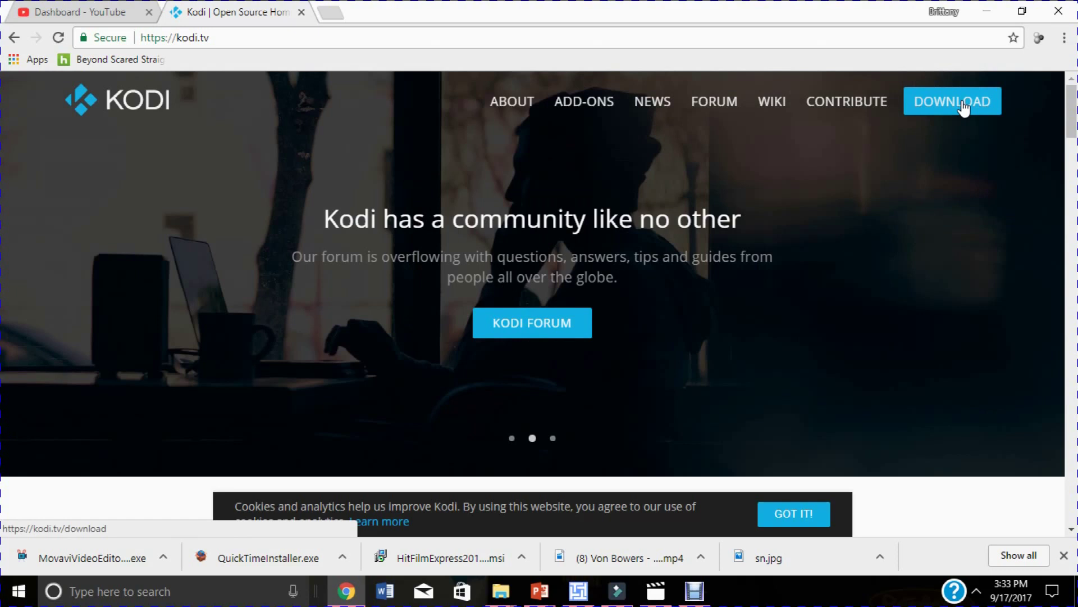
- On kodi.tv Downloads, choose Windows and pick the Nightly 32-bit installer
click(964, 106)
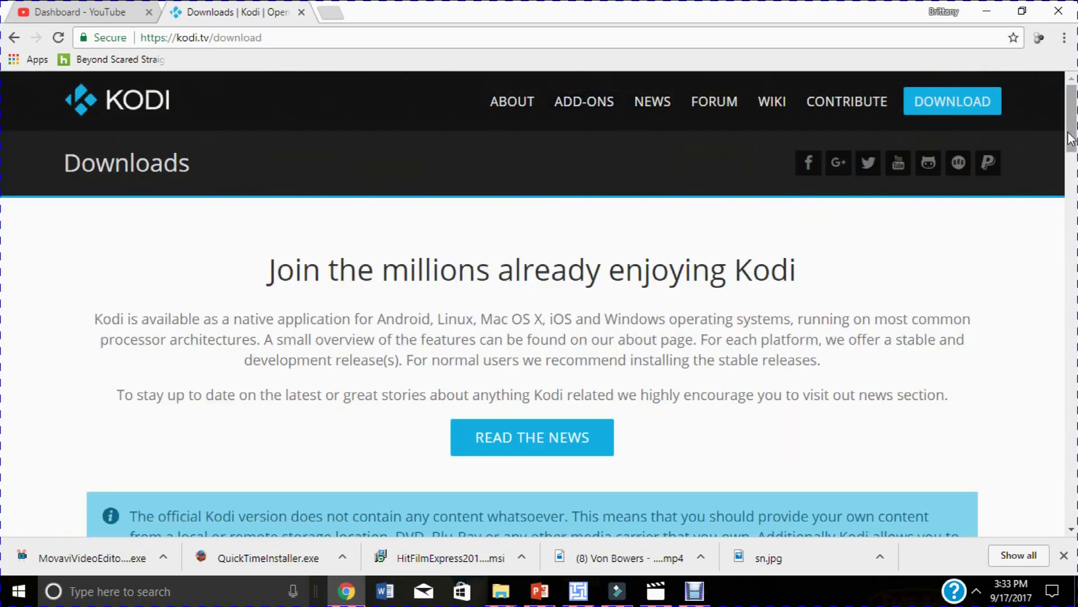
drag(1073, 152, 1073, 278)
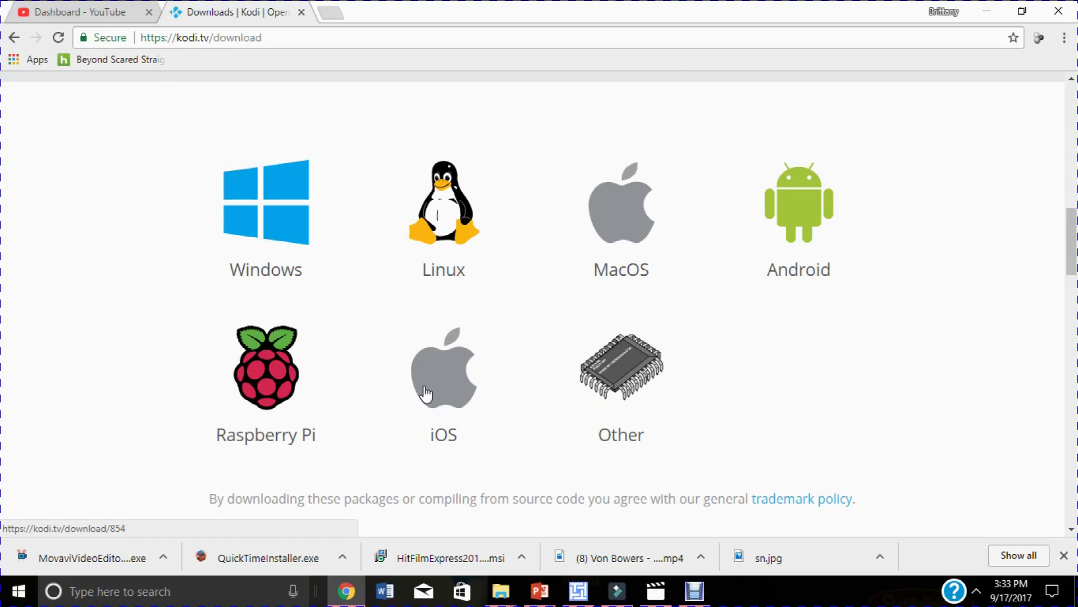
click(285, 234)
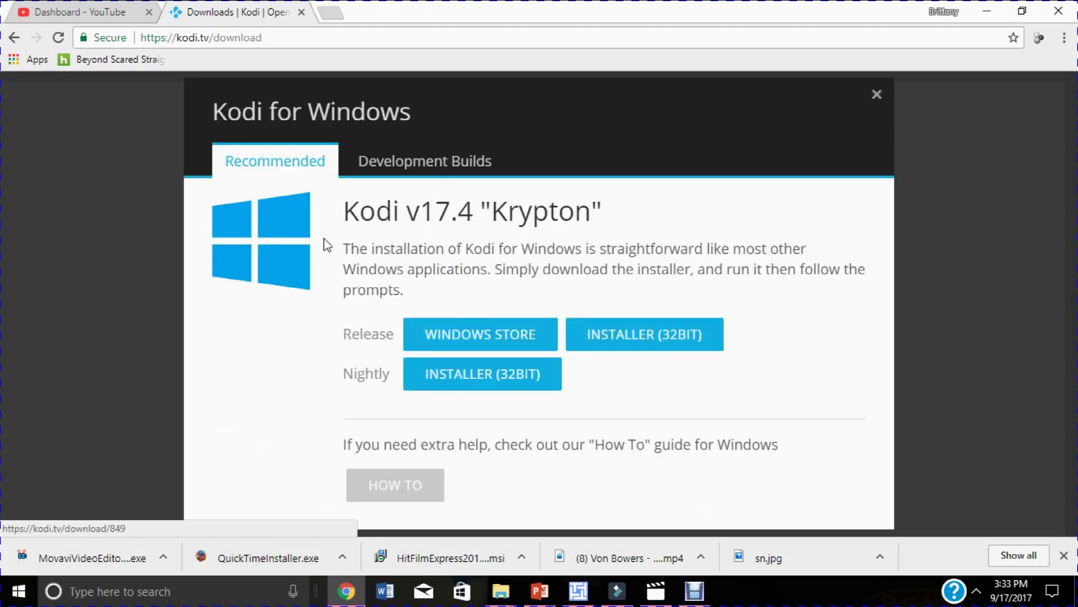
click(477, 382)
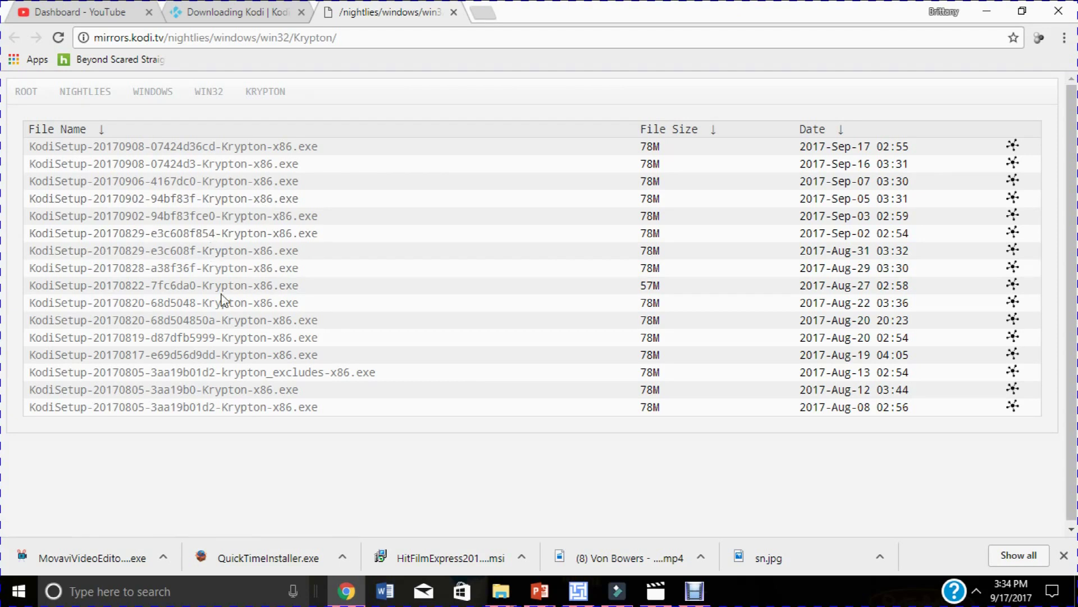
- Download the newest KodiSetup Krypton nightly .exe with Open when done enabled
click(184, 152)
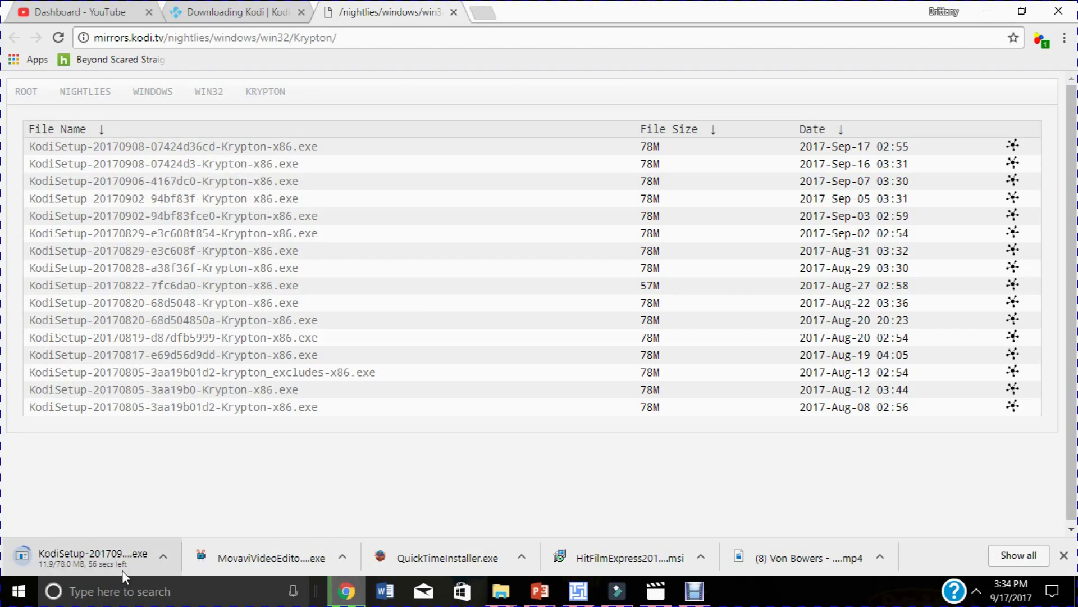
click(164, 556)
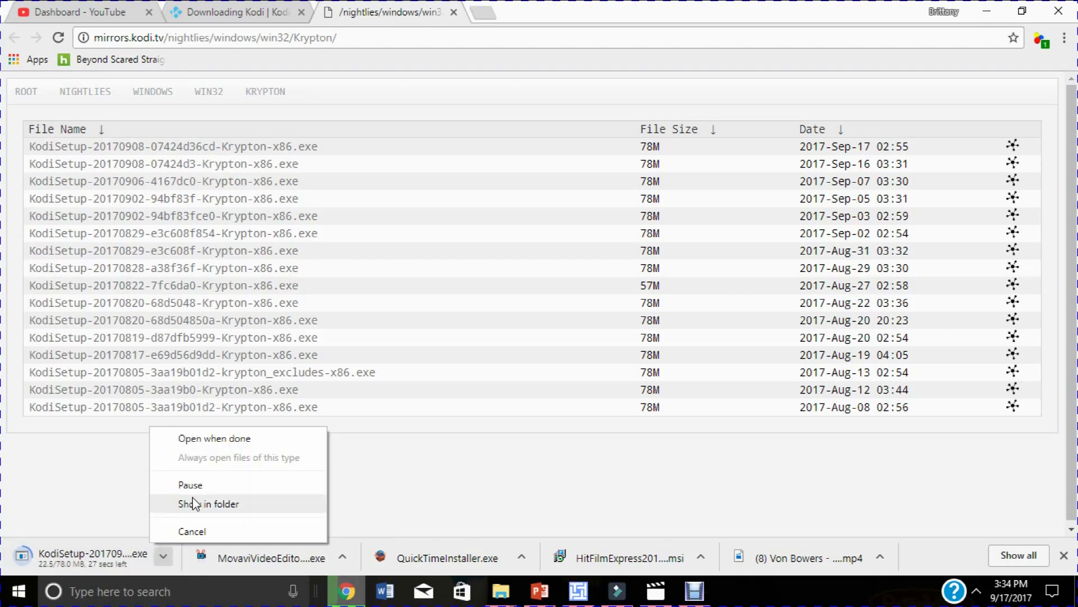
click(199, 441)
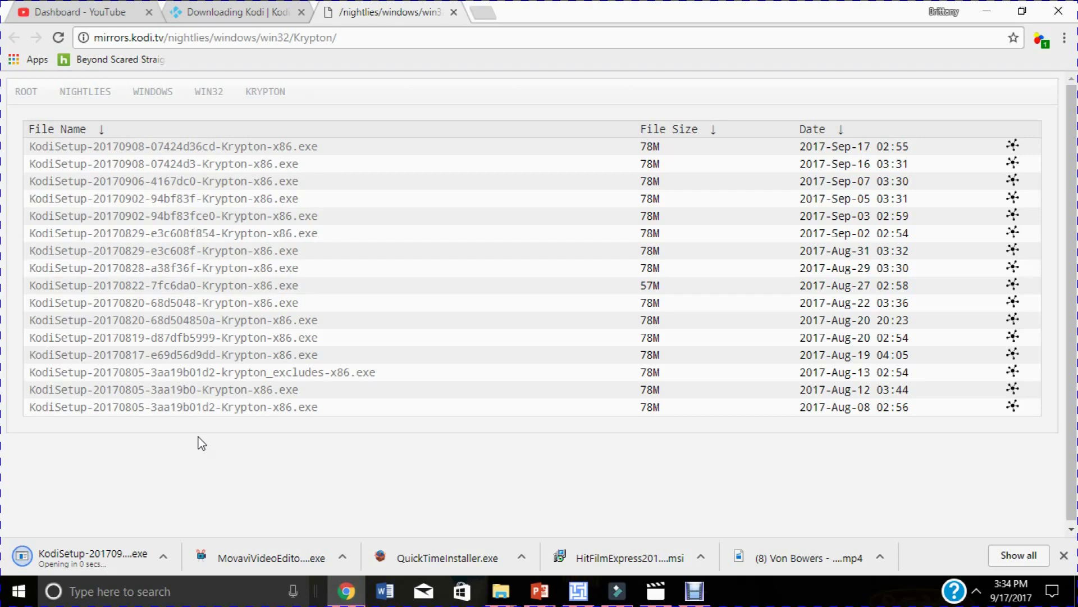
click(164, 557)
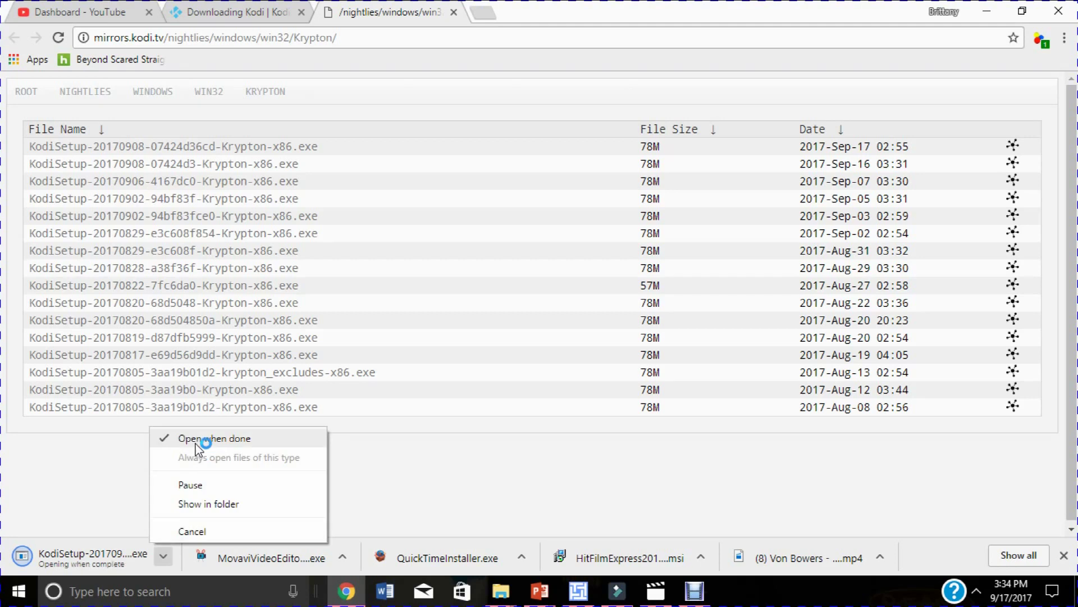
click(196, 444)
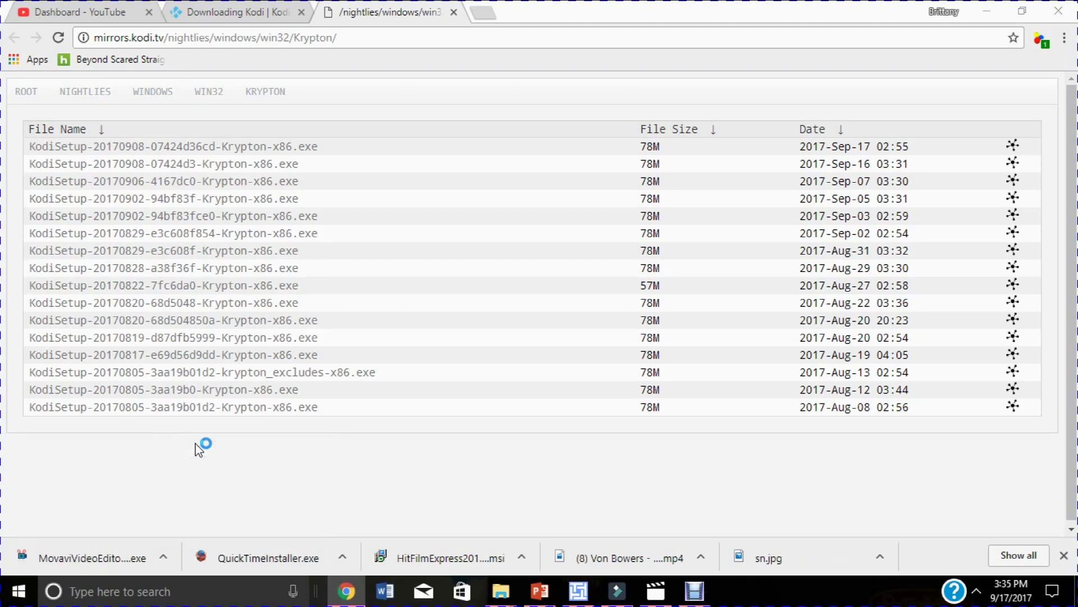
click(987, 11)
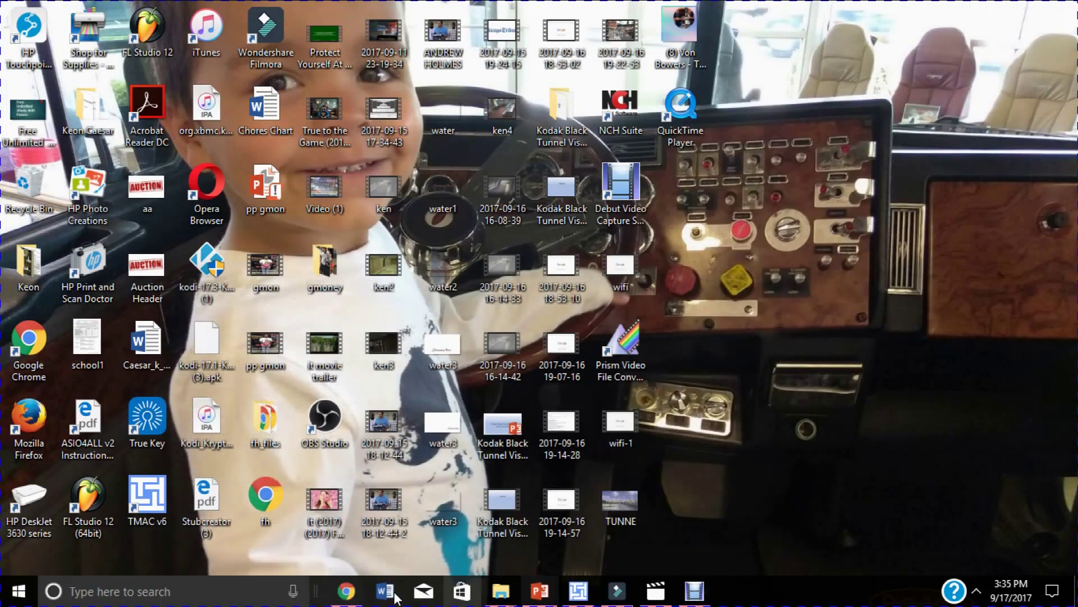
- Bring File Explorer forward and open the Downloads folder
click(347, 590)
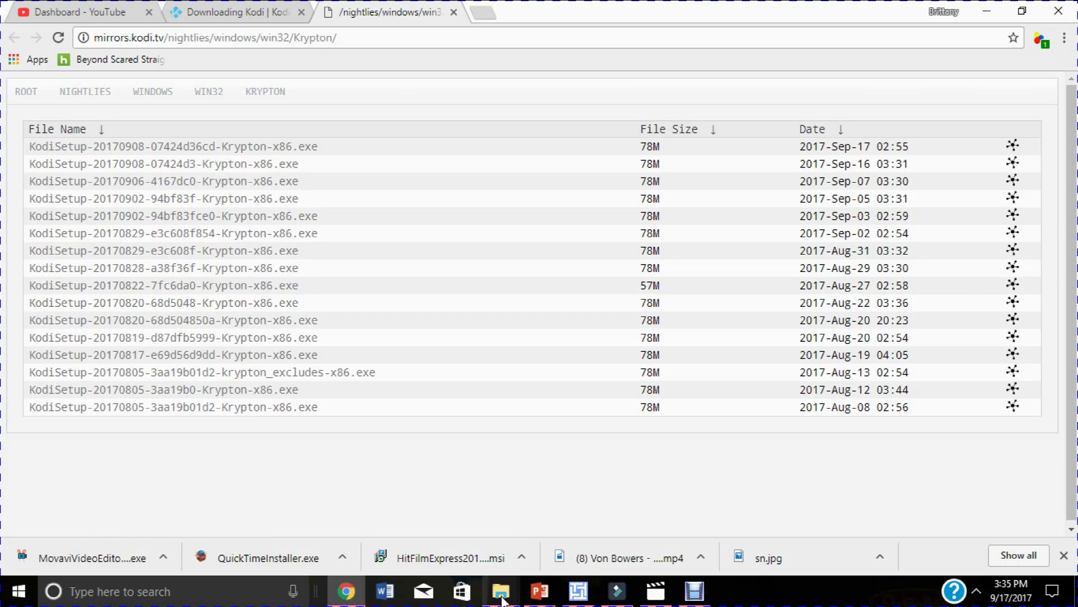
mouse_move(501, 599)
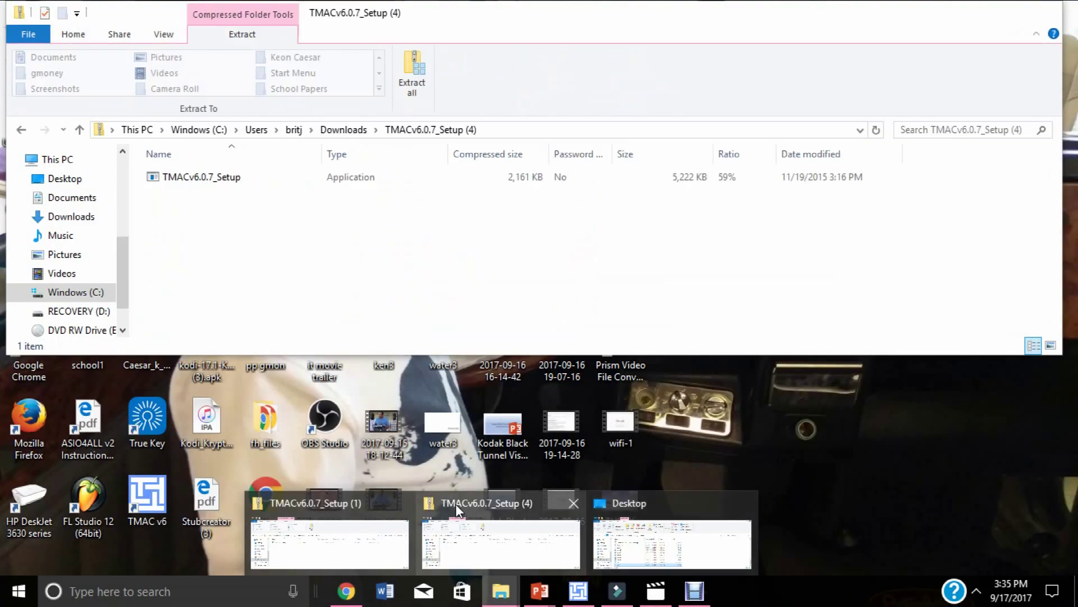
click(456, 504)
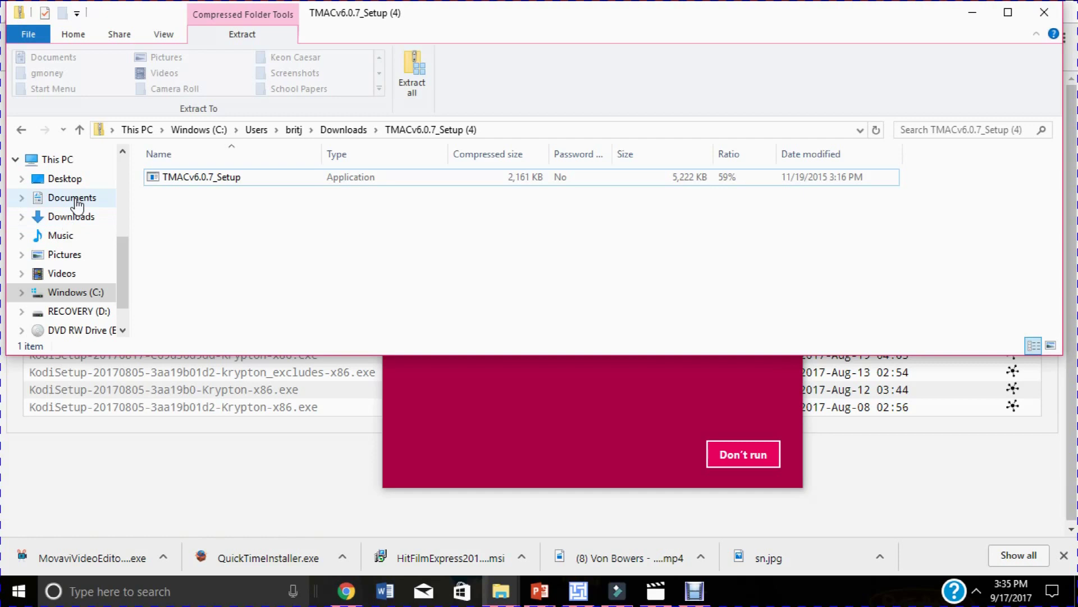
click(78, 217)
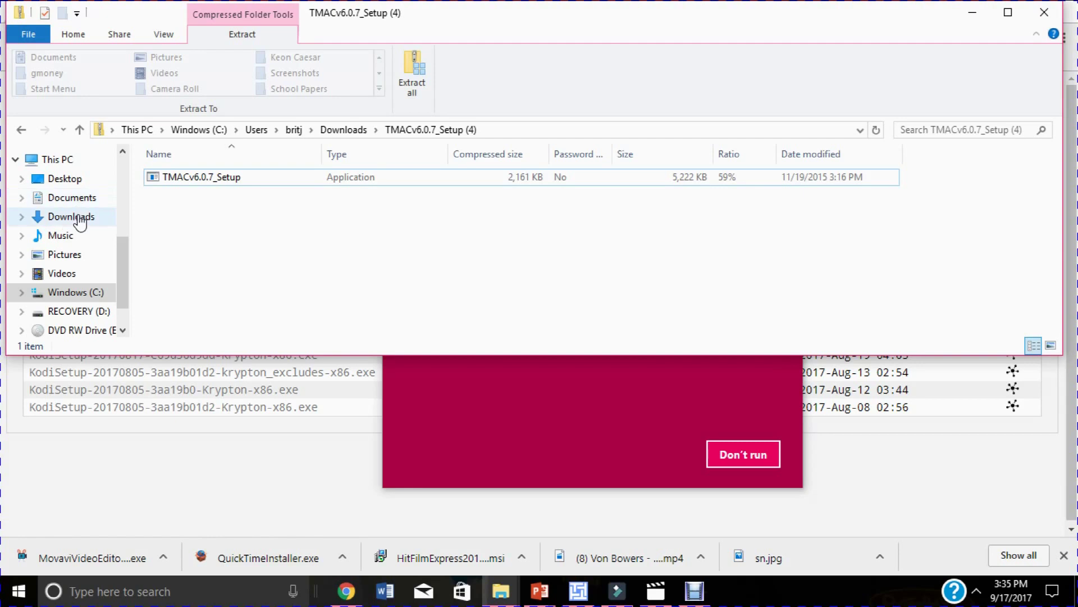
- Dismiss the SmartScreen warning with Don't run and scroll down to the Kodi installers
click(432, 403)
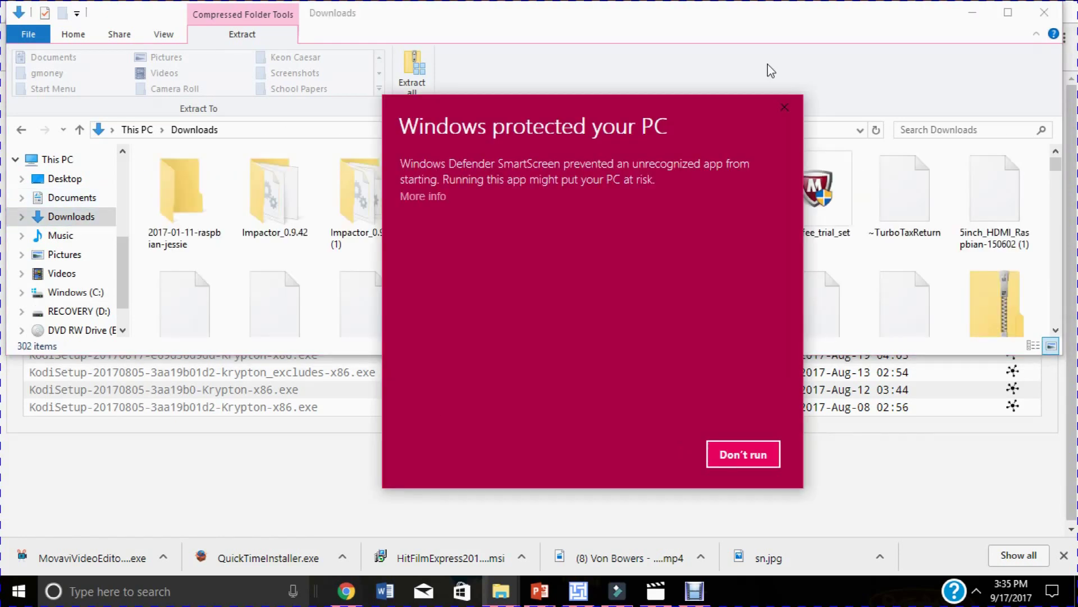
click(783, 109)
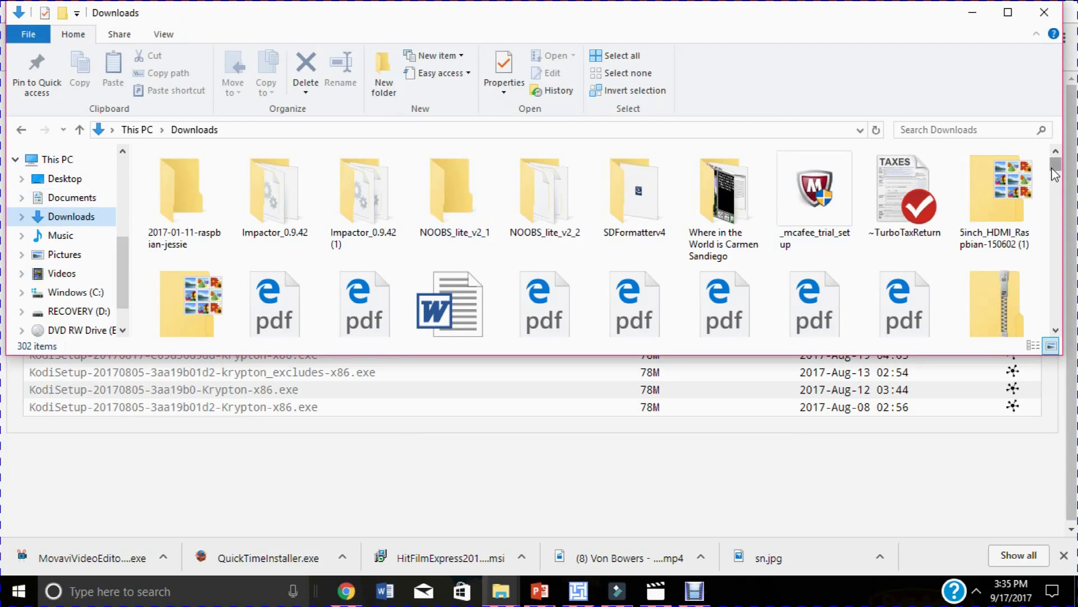
click(1056, 190)
drag(1056, 189, 1066, 259)
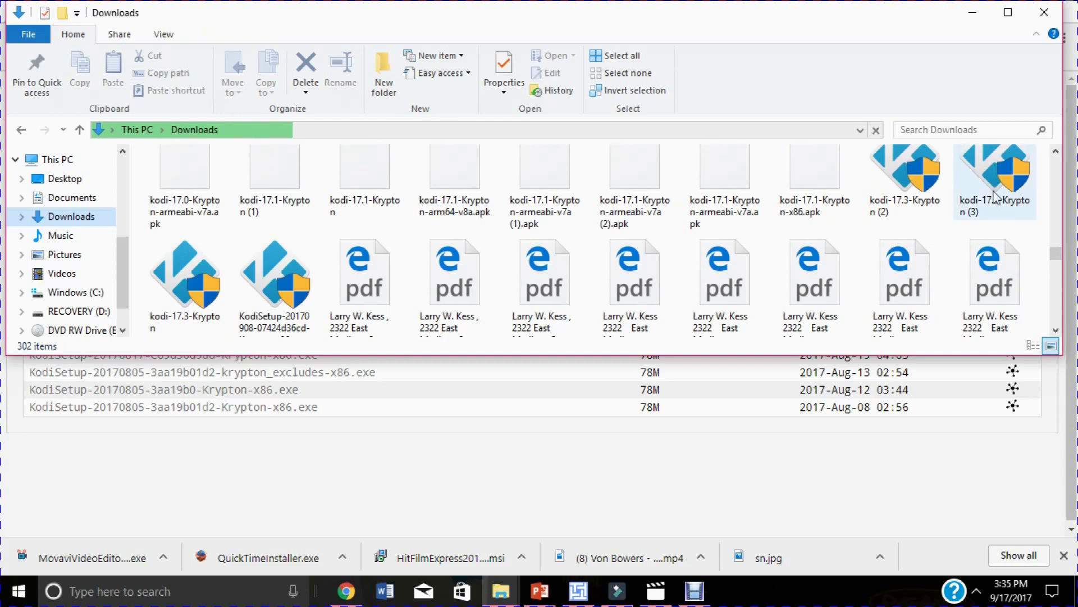
- Run the kodi-17.3-Krypton (3) installer from Downloads to reach the Kodi Setup welcome page
click(998, 160)
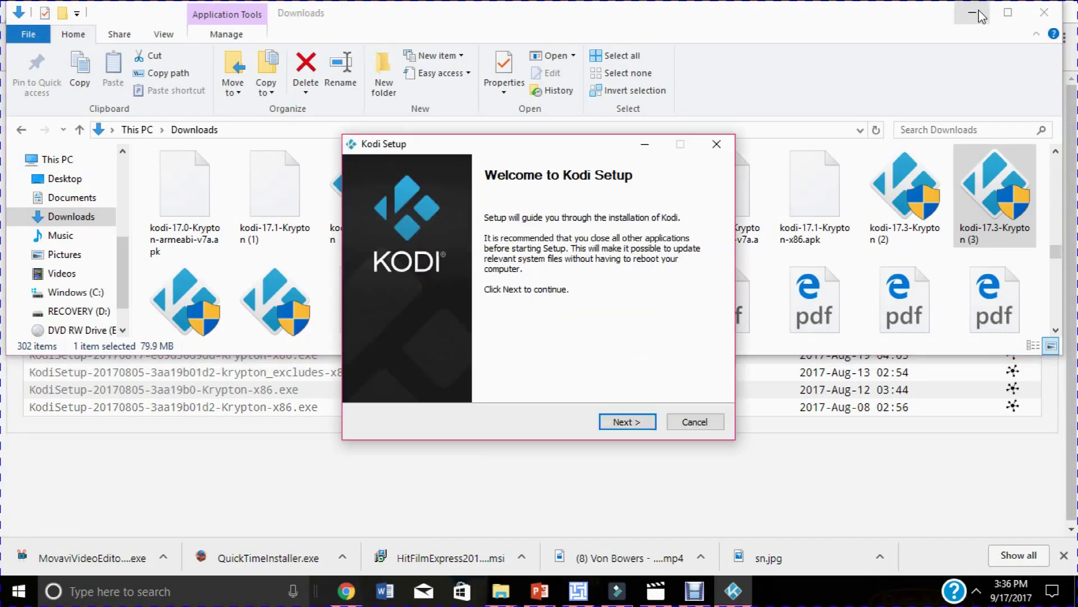
- Accept the licence, keep default components and folder, confirm overwrite, and install to HP\Kodi
click(628, 423)
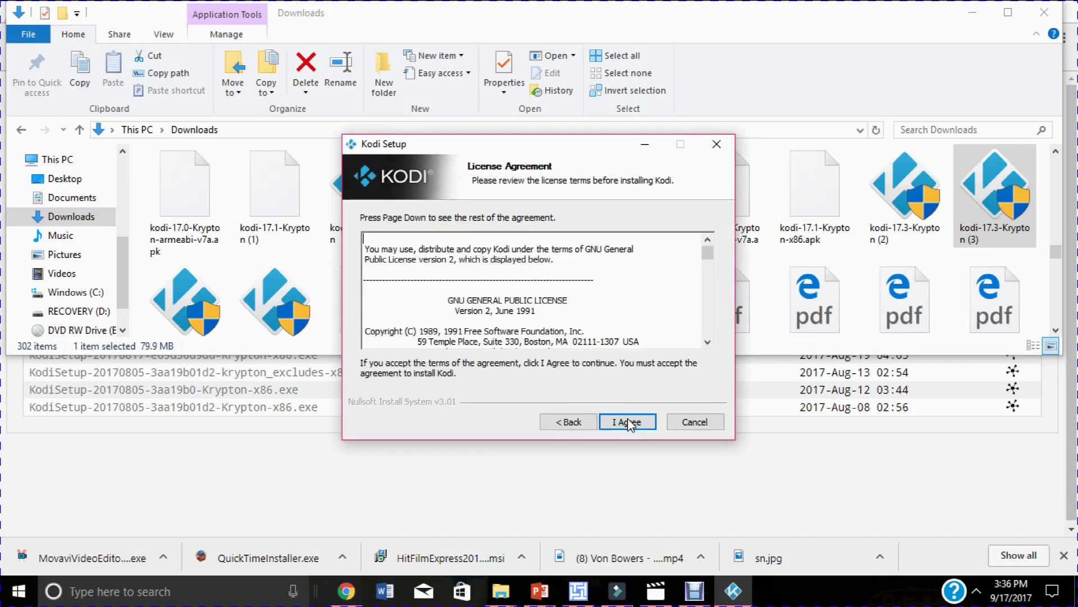
click(628, 422)
click(628, 422)
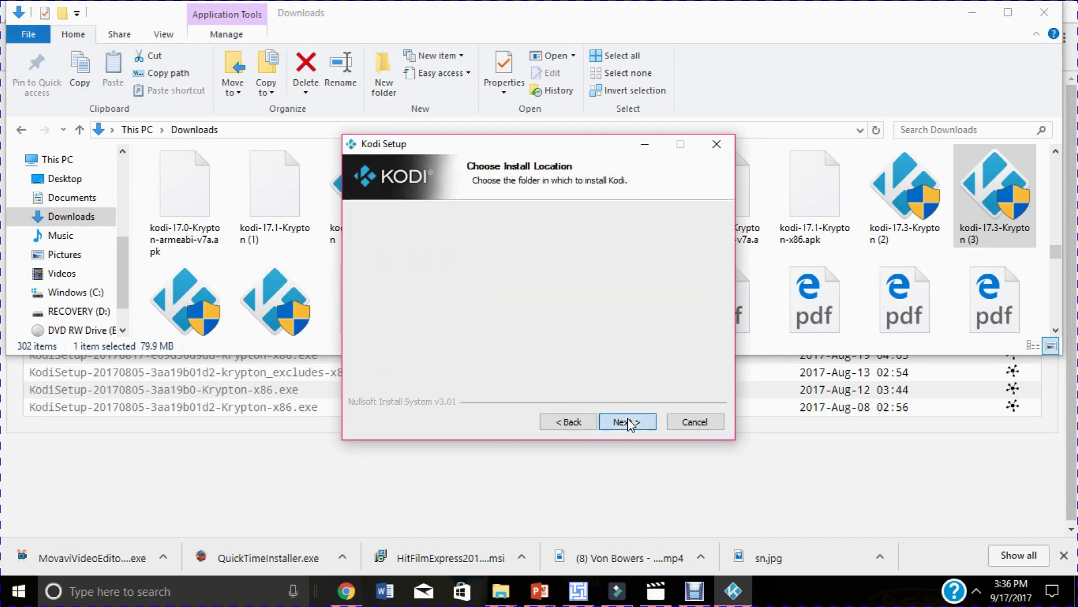
click(628, 423)
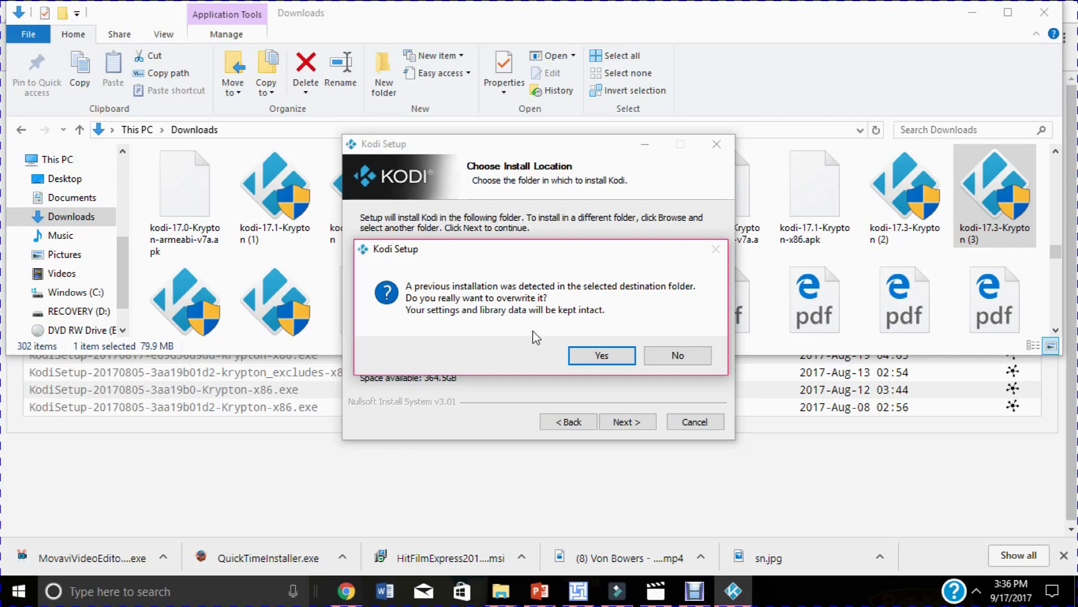
click(596, 356)
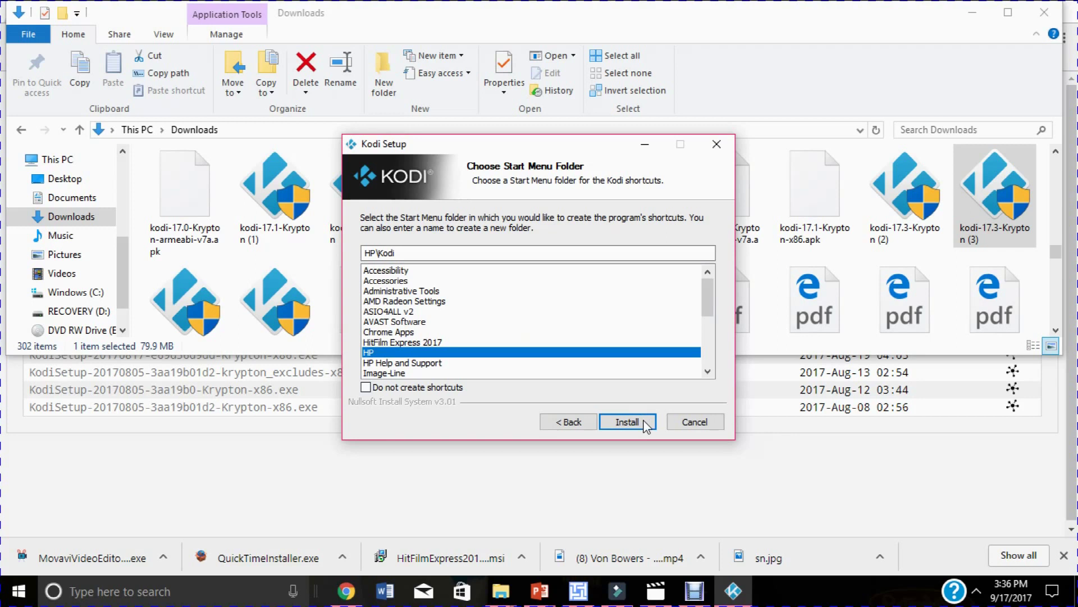
click(627, 422)
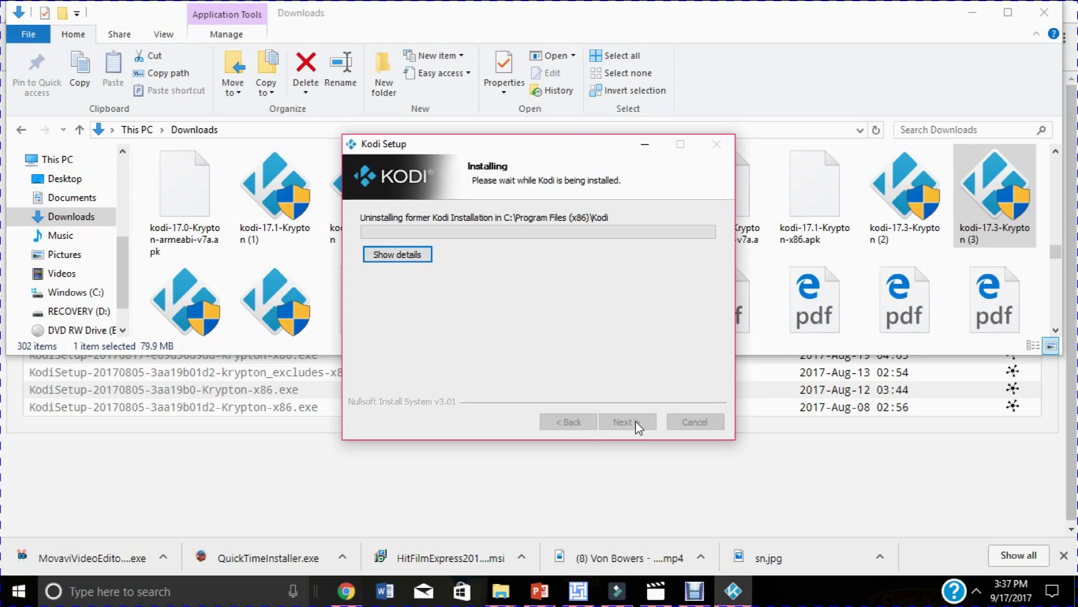
click(645, 151)
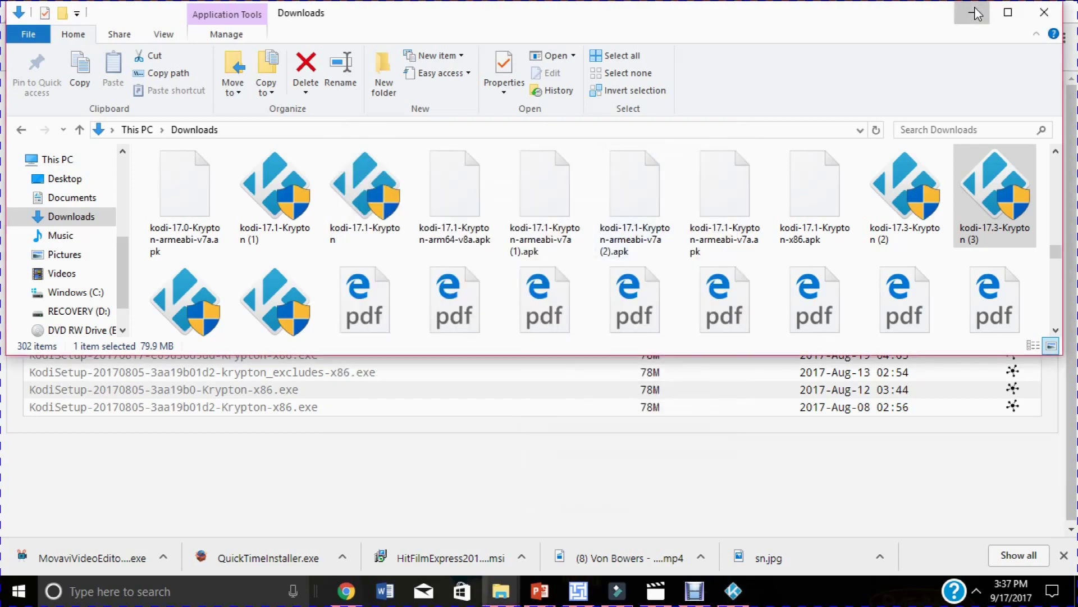
- Clear the open windows, search Windows for KODI, and choose the Kodi desktop app
click(976, 14)
click(944, 11)
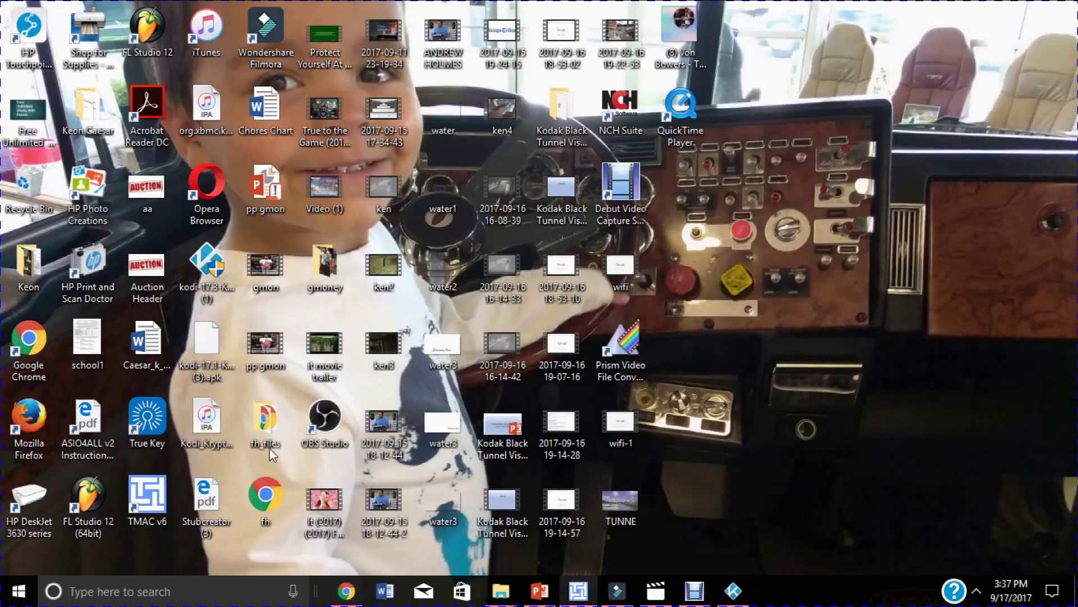
click(117, 585)
text(K)
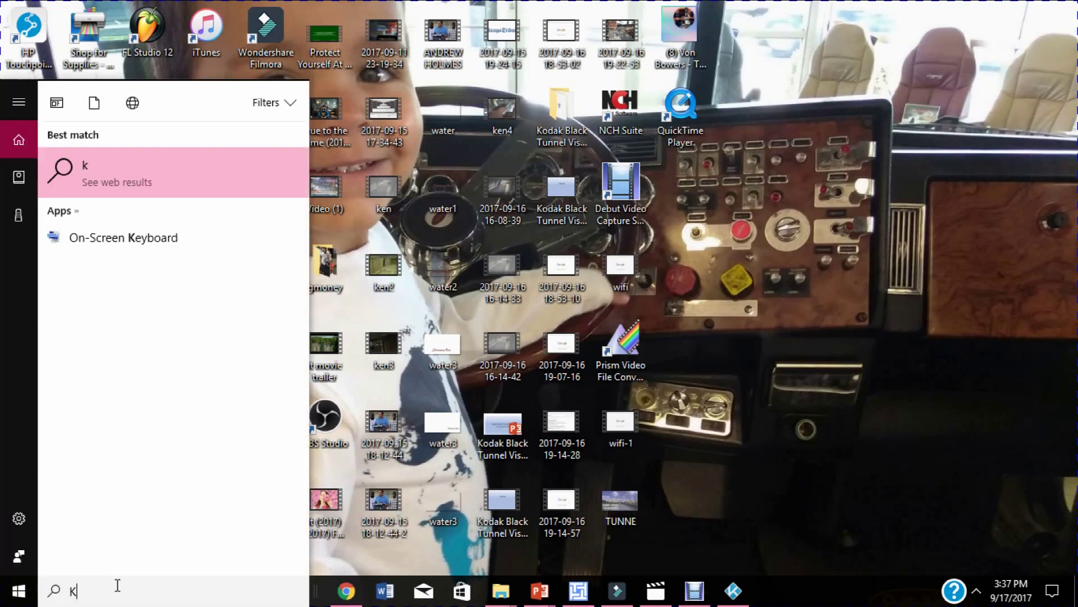
text(ODI)
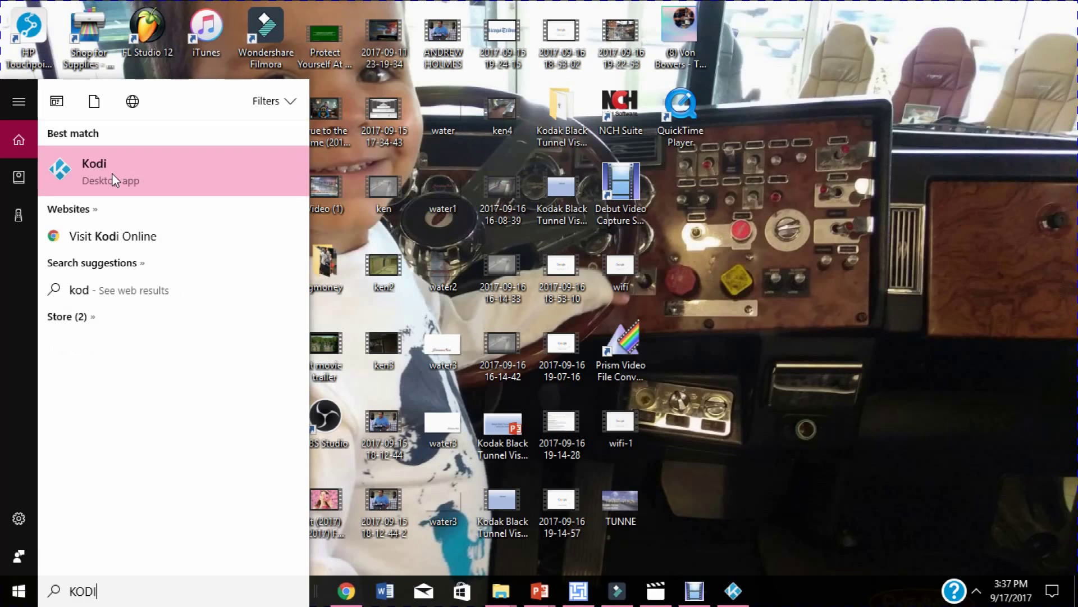
click(113, 175)
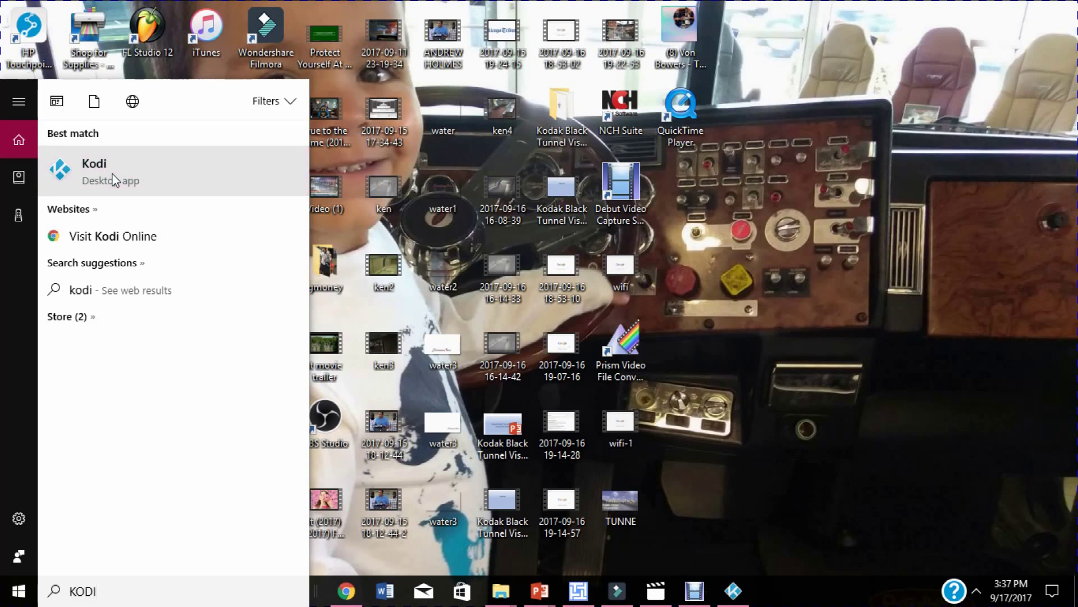